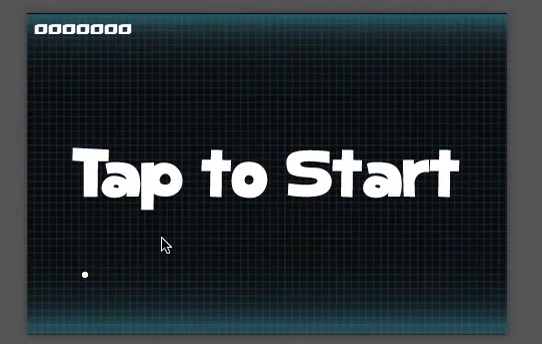
Start the dot-dodging game from the title screen and play until Game Over at 162 points.
left_click(339, 182)
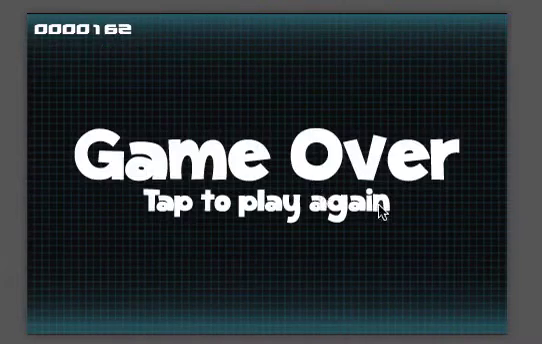
Replay from Game Over, dodge dots past 1,400 points, then start another round.
left_click(326, 178)
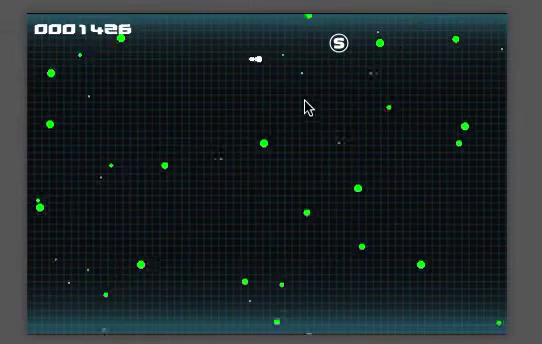
left_click(291, 133)
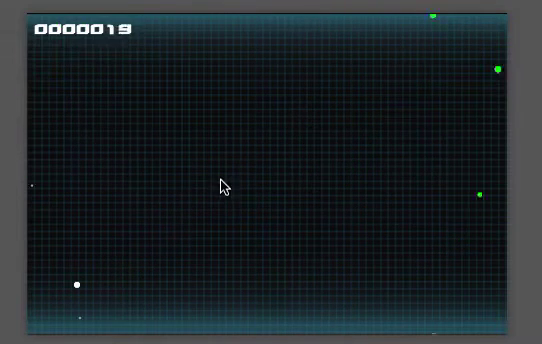